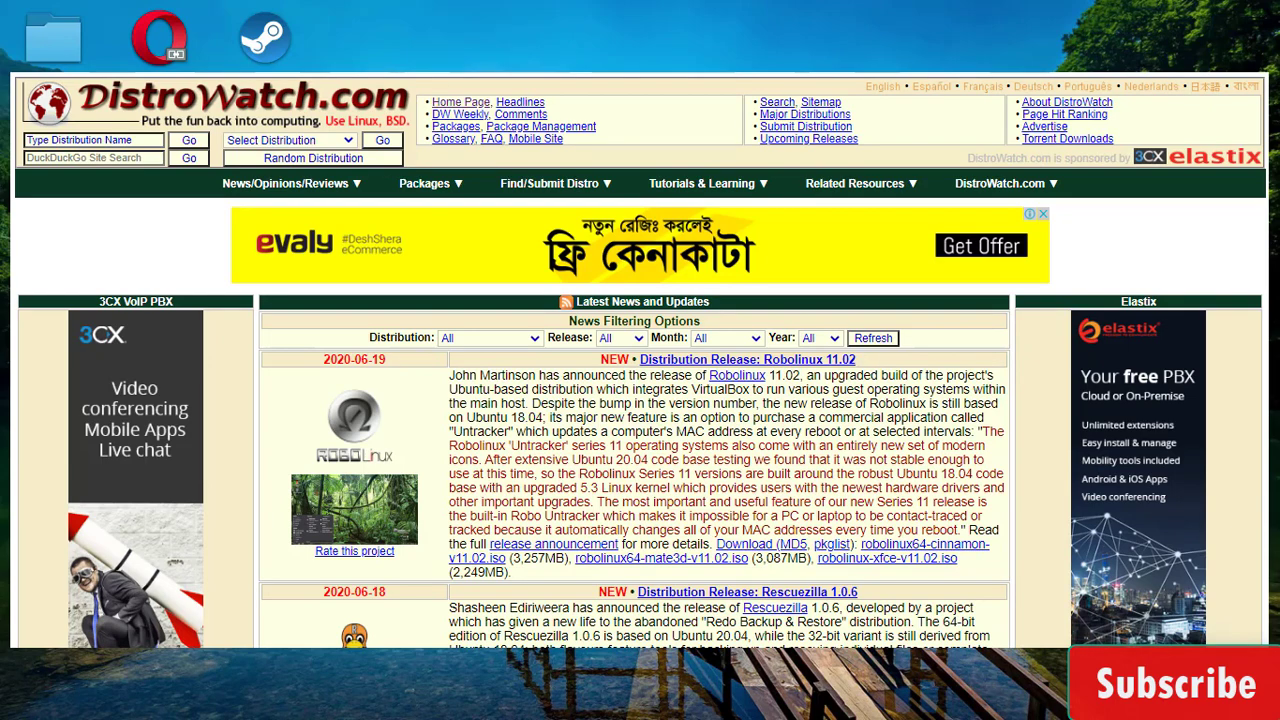
Step: Launch Opera, open Google via 'google.com', and enter 'internet' in the search box
scroll(640, 400, "down", 5)
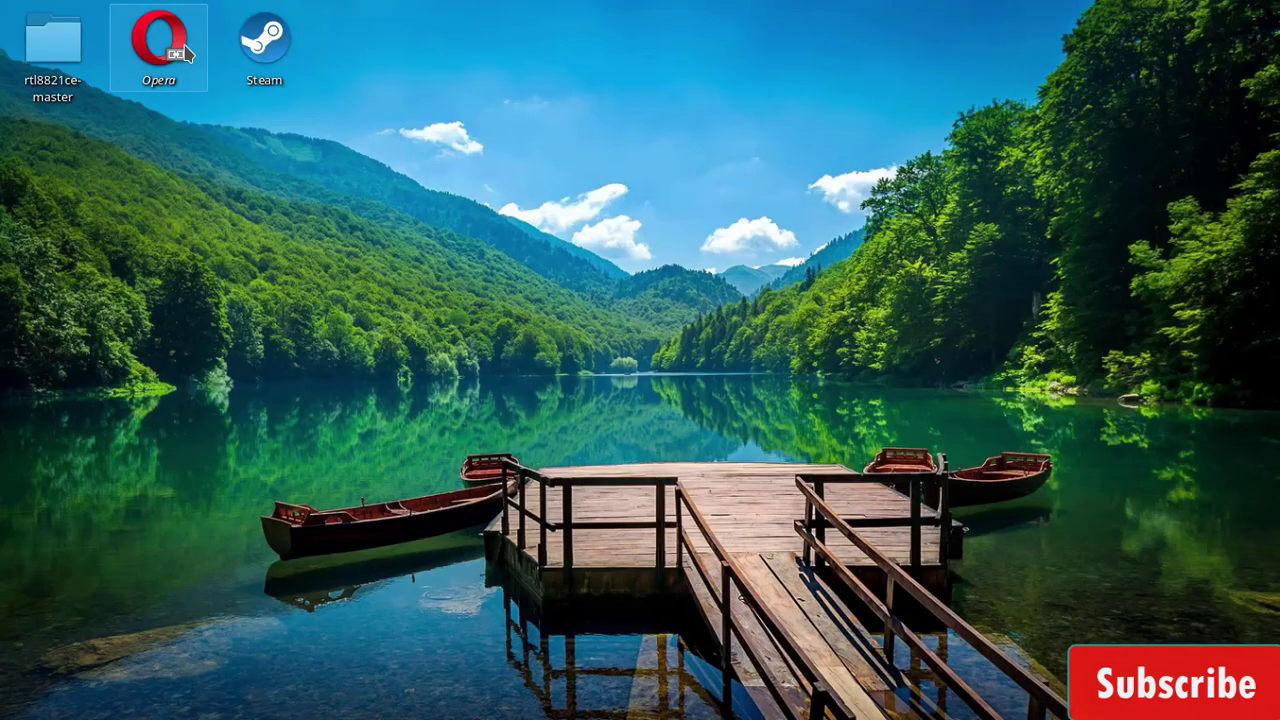
left_click(186, 53)
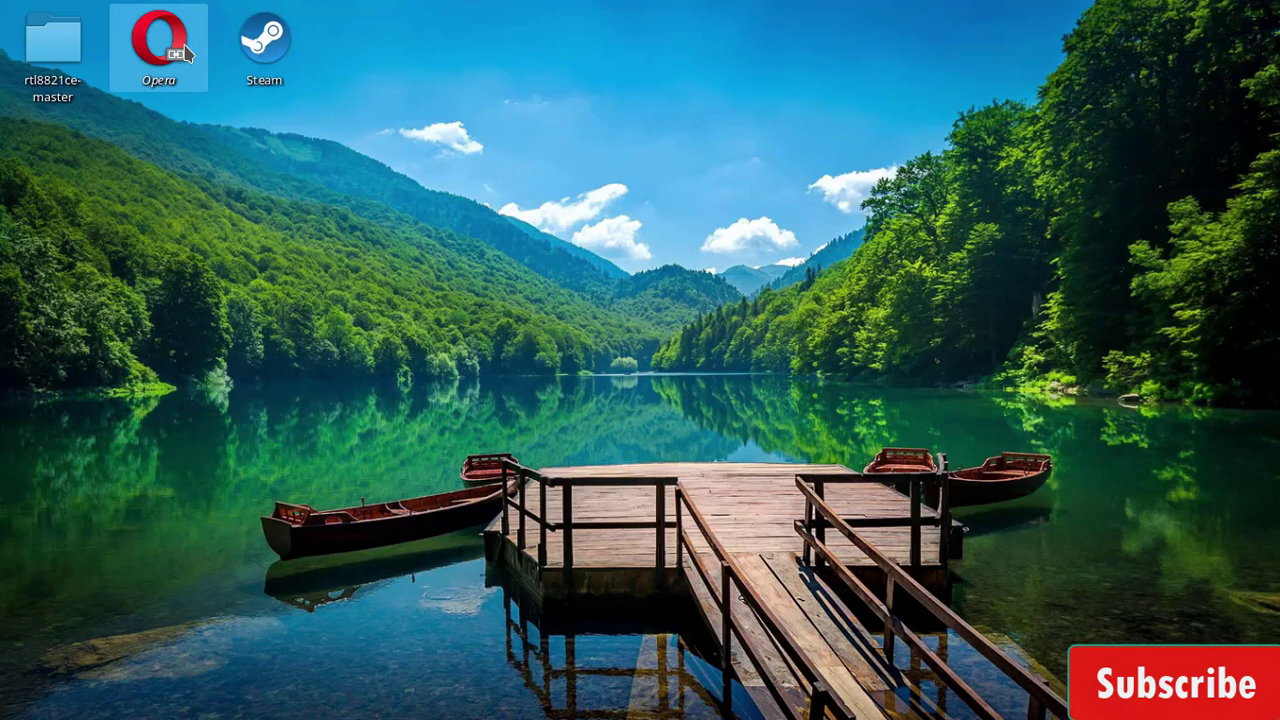
double_click(186, 53)
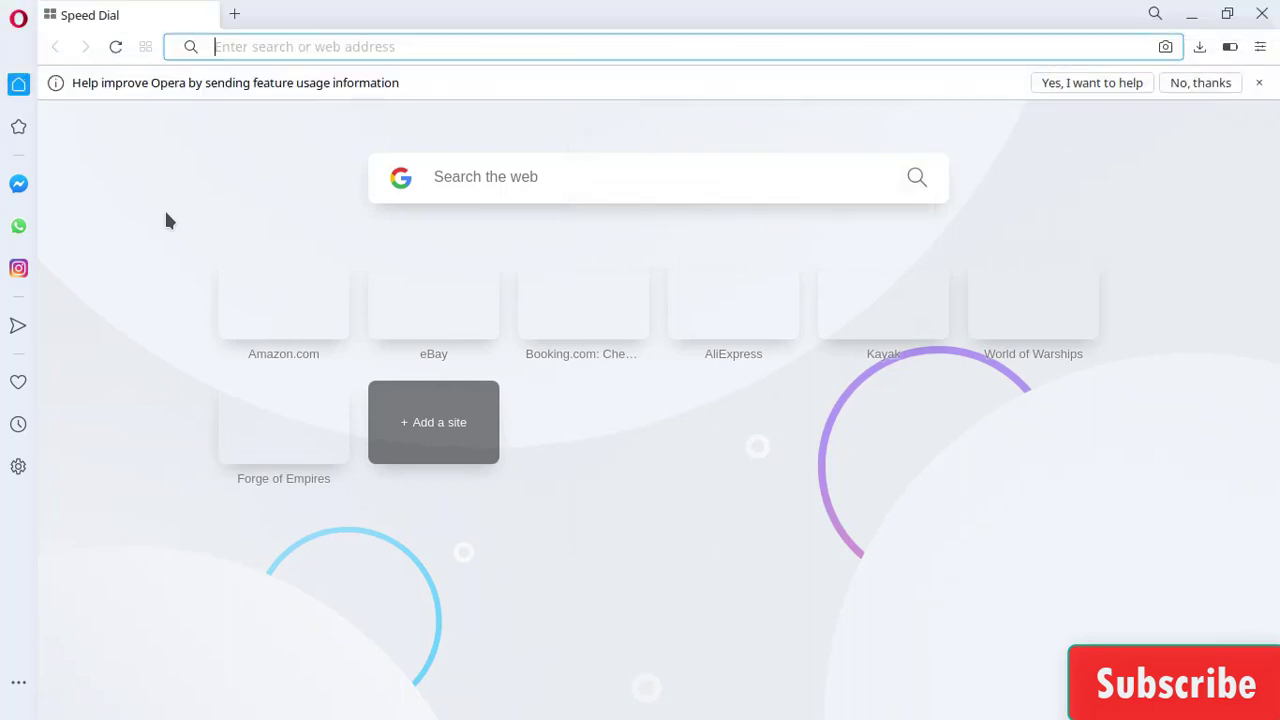
type("google.com")
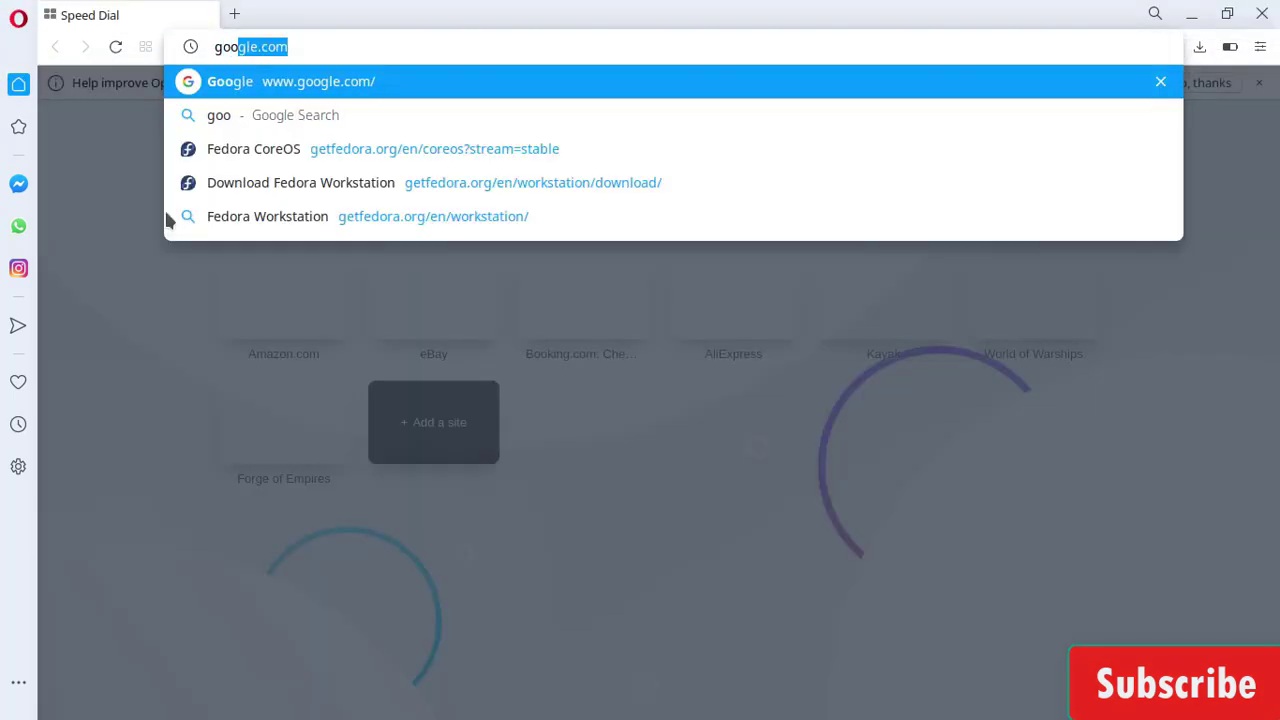
key("Return")
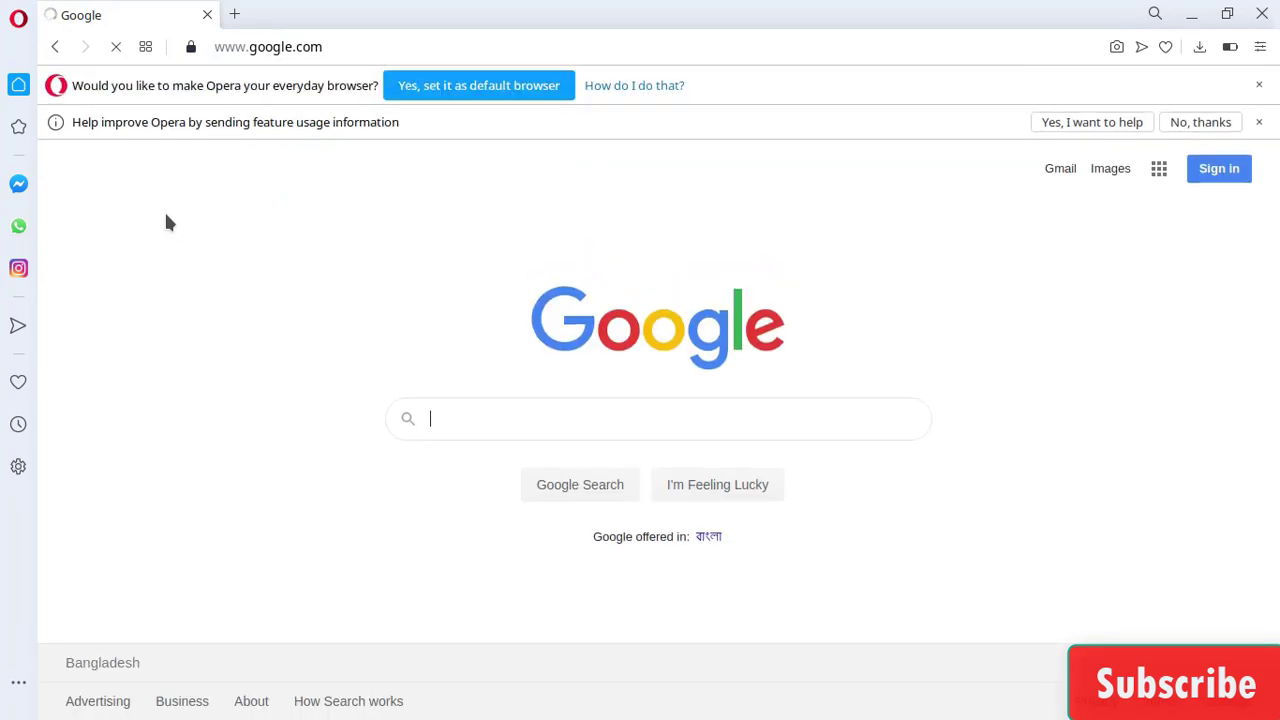
type("i")
type("nternet")
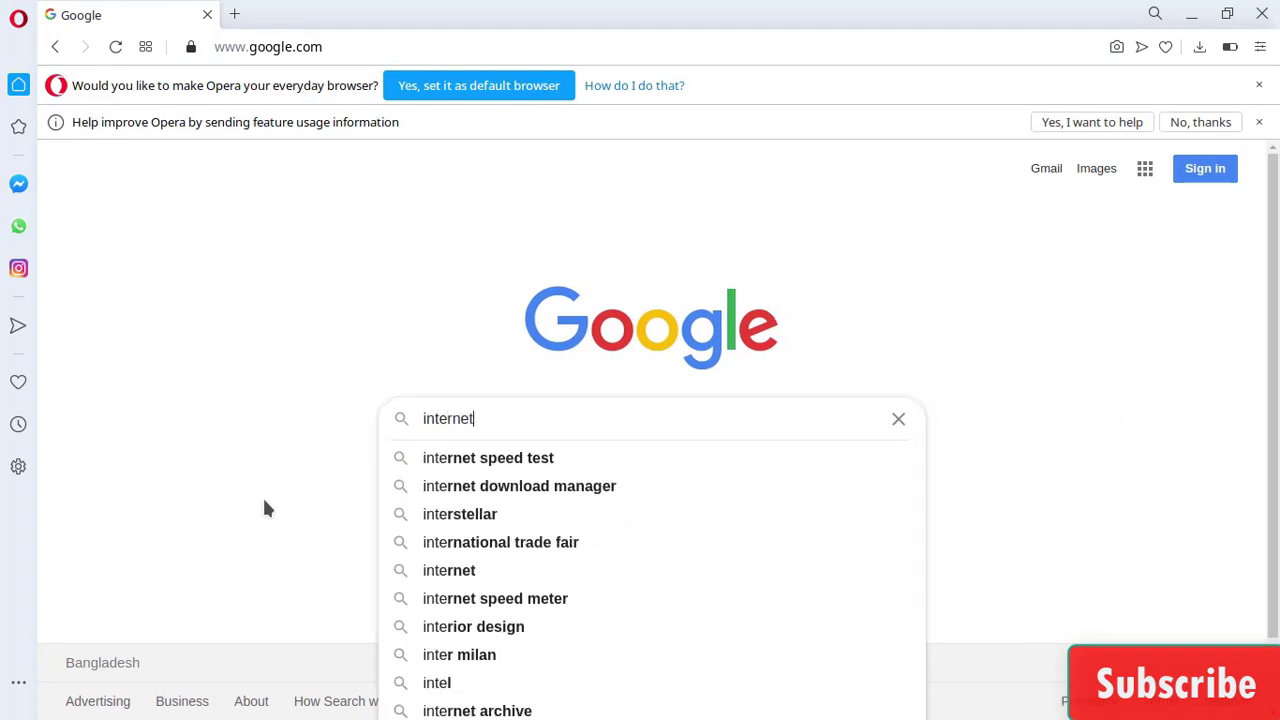
Step: Search 'internet download manager', open the official site, and start the free-trial installer download
left_click(480, 489)
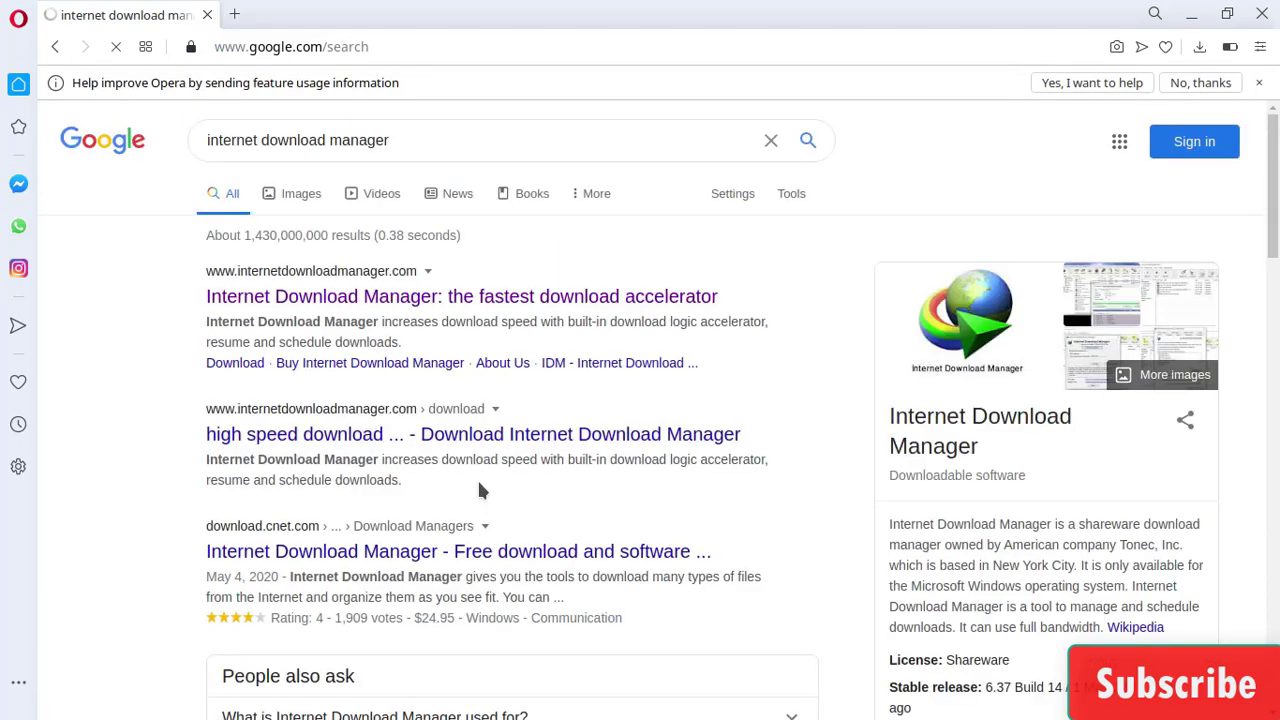
left_click(412, 302)
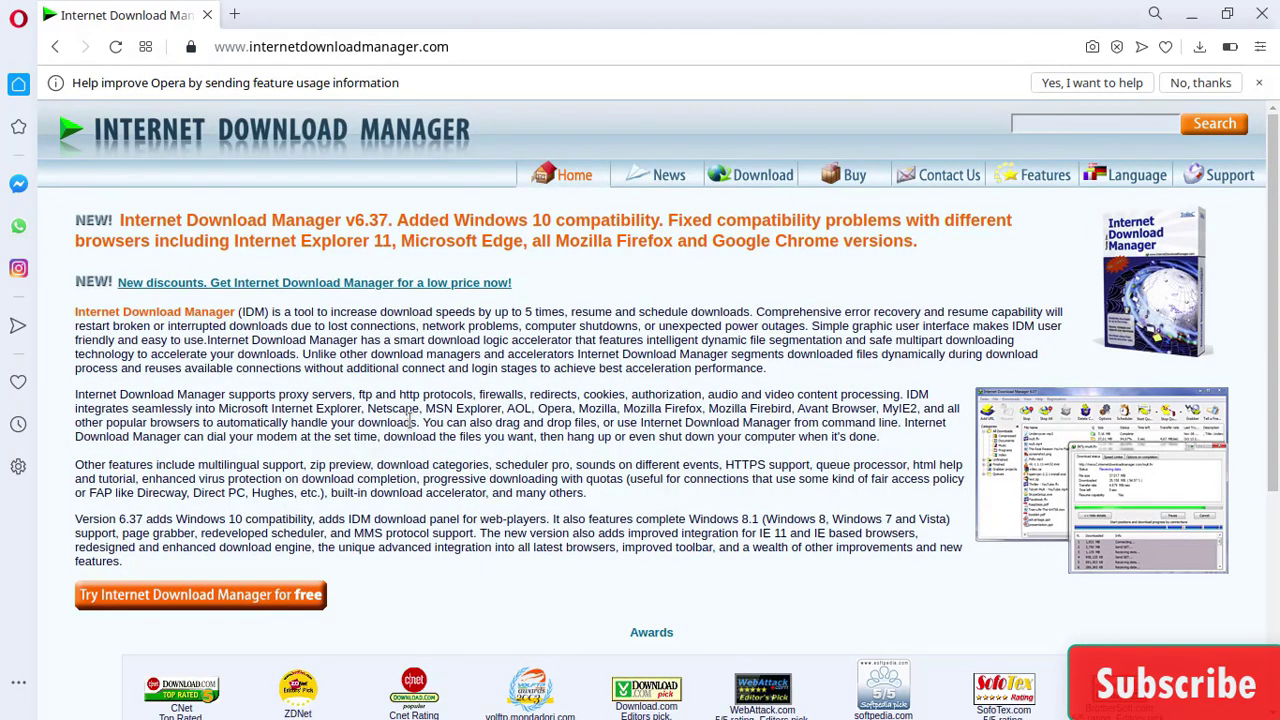
scroll(260, 463, "down", 1)
scroll(260, 463, "down", 2)
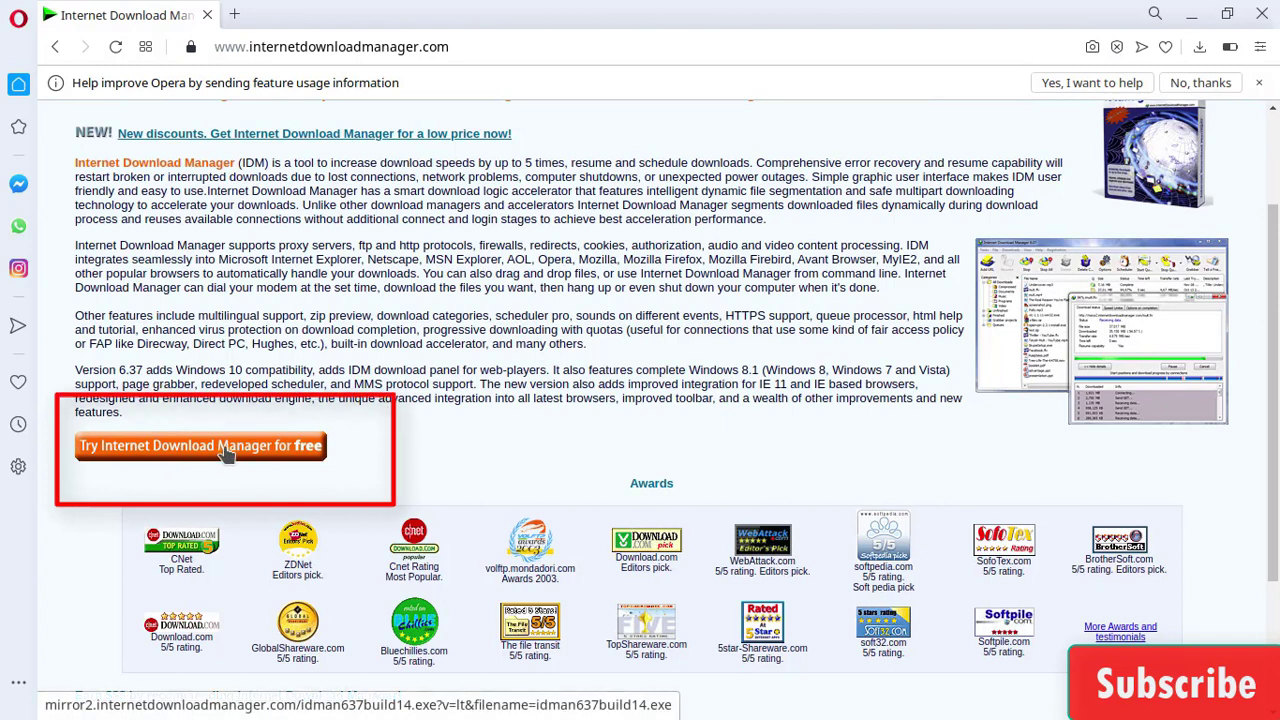
left_click(226, 453)
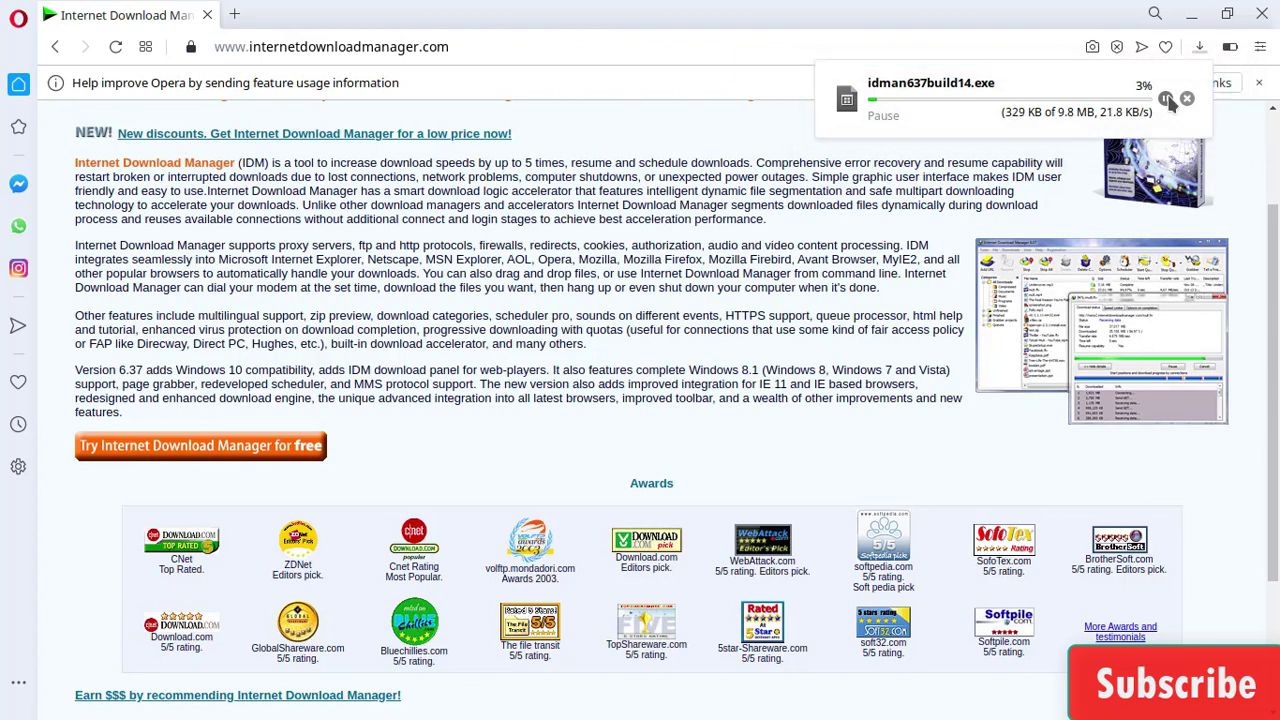
Step: Pause the idman637build14.exe download and bring up the installer's desktop context menu
left_click(1166, 99)
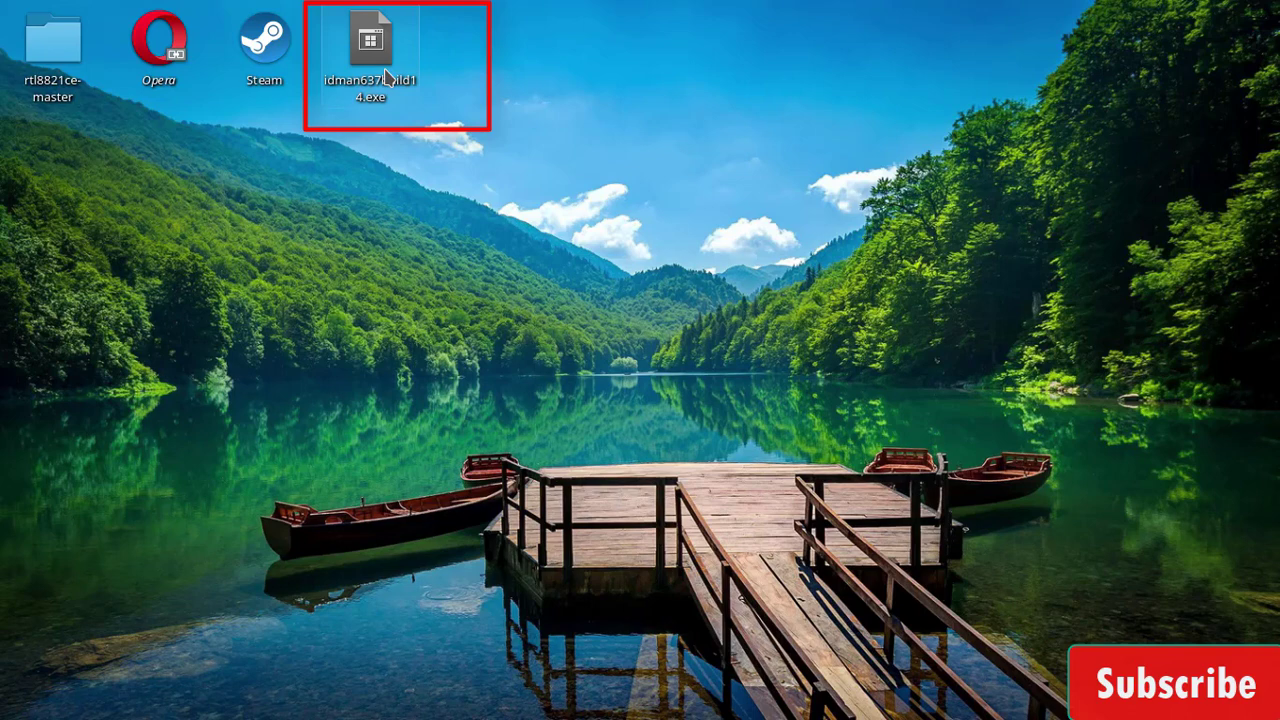
right_click(386, 75)
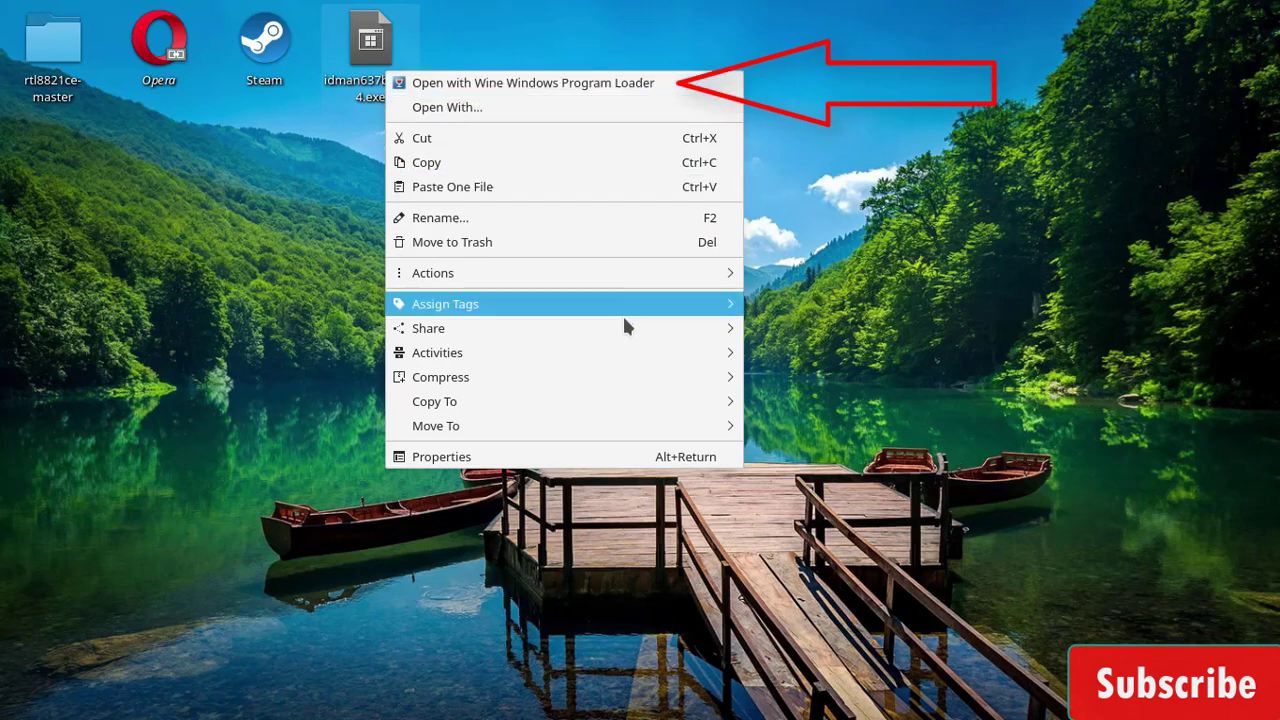
Step: Run idman637build14.exe through Wine and finish the wizard, accepting the license and default folder
left_click(613, 89)
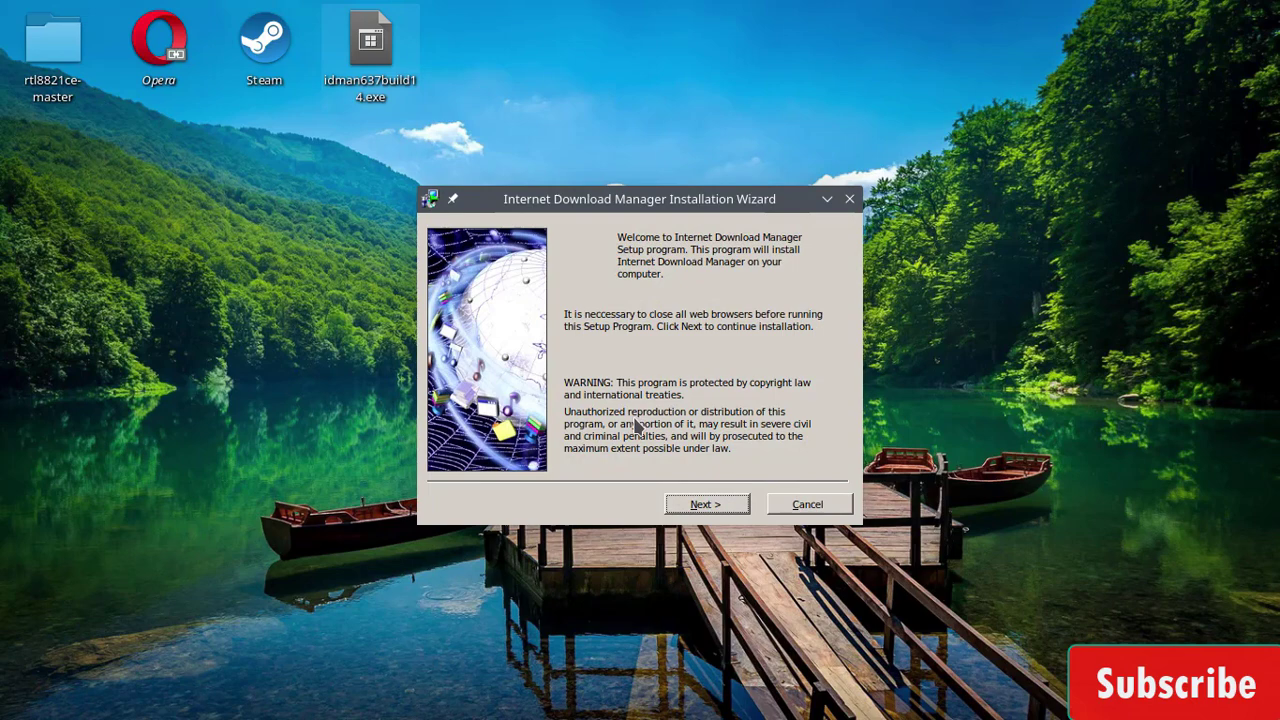
left_click(725, 512)
left_click(626, 464)
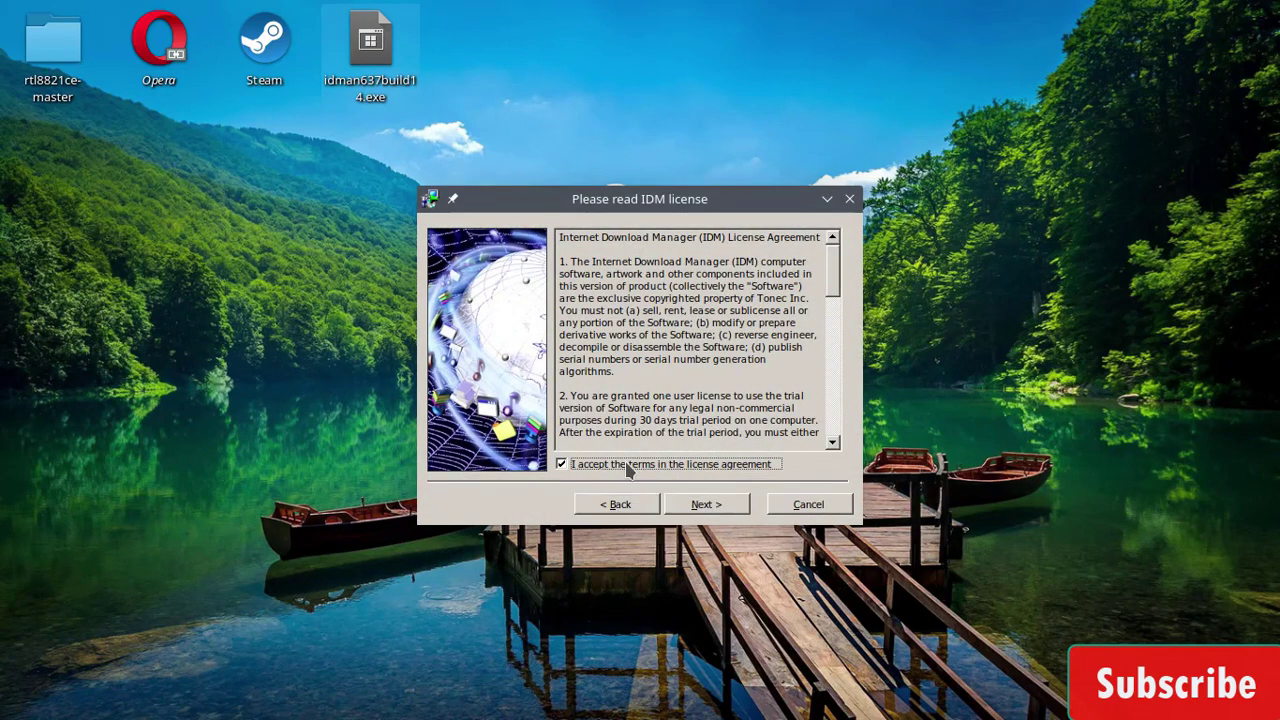
left_click(713, 512)
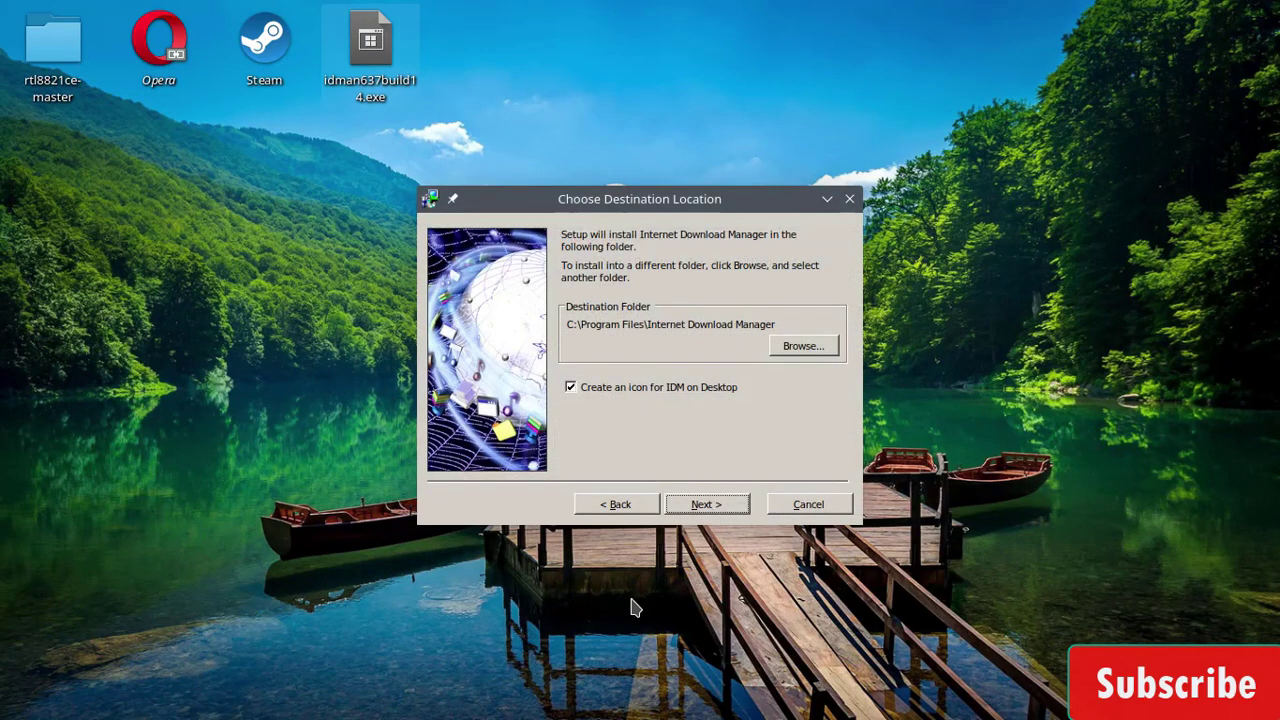
left_click(715, 511)
left_click(697, 506)
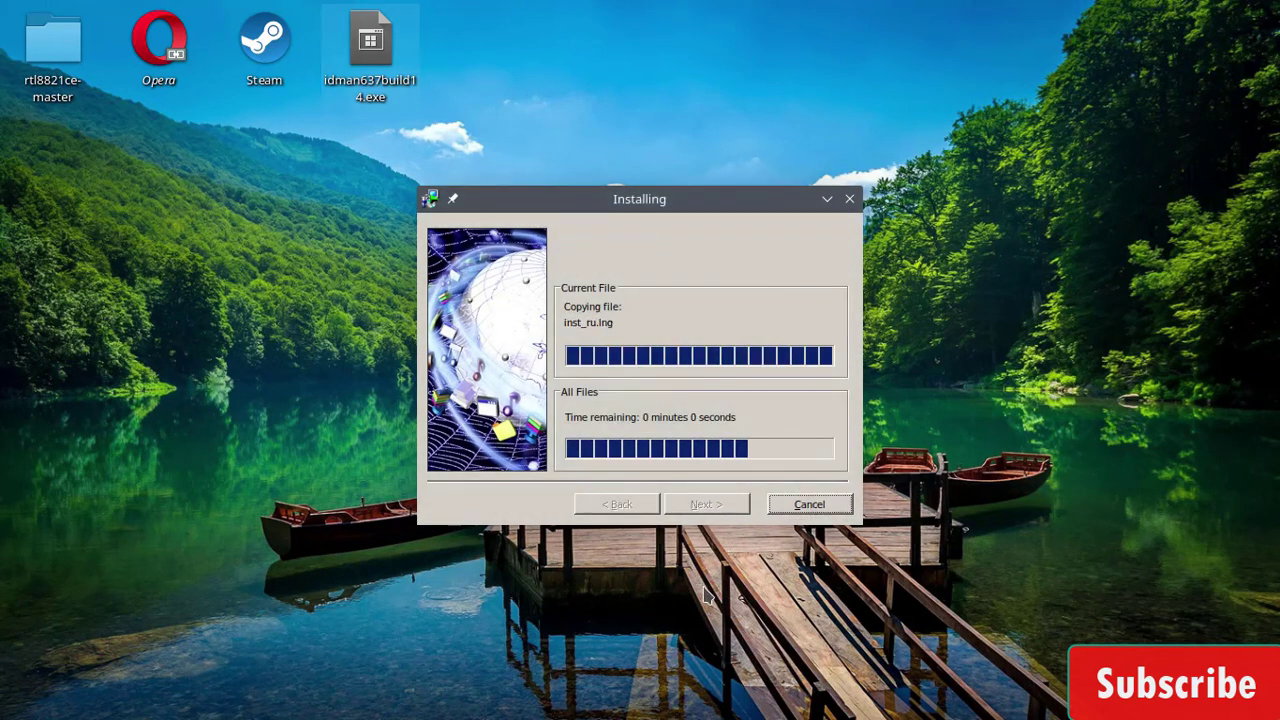
left_click(729, 507)
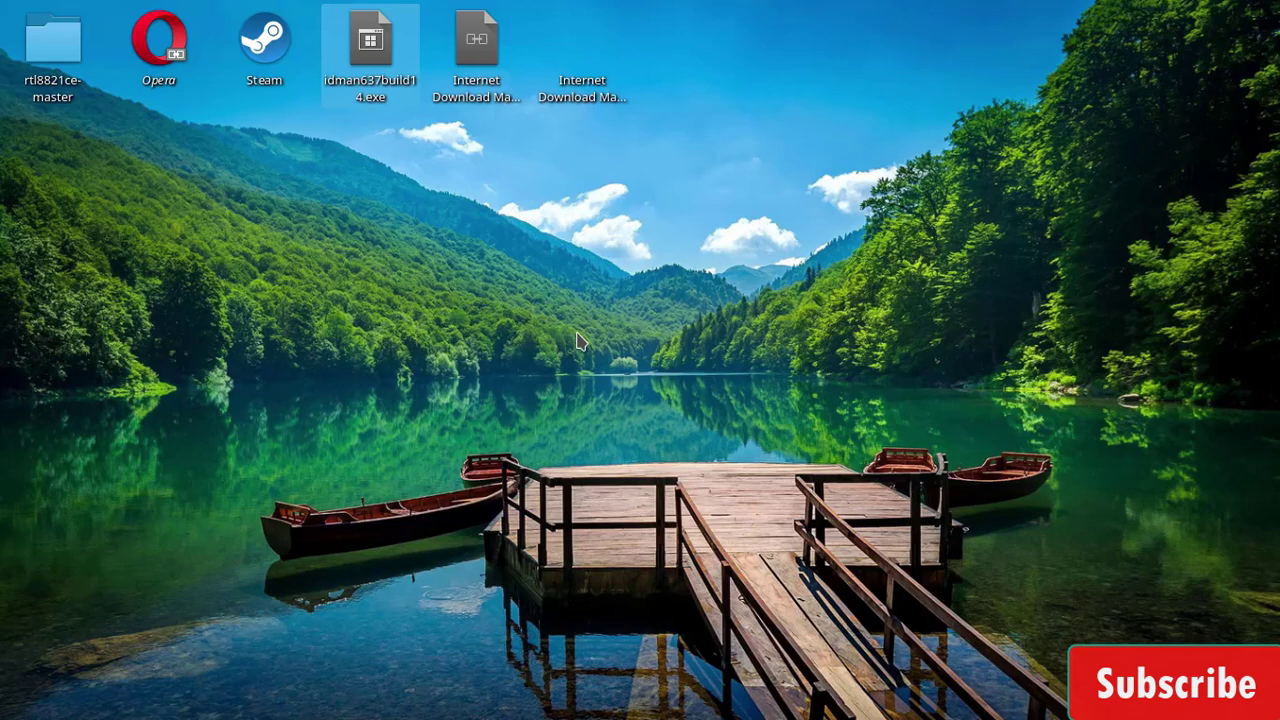
Step: Launch Internet Download Manager by searching 'internet do' and turn off Show Tips on StartUp
key("super")
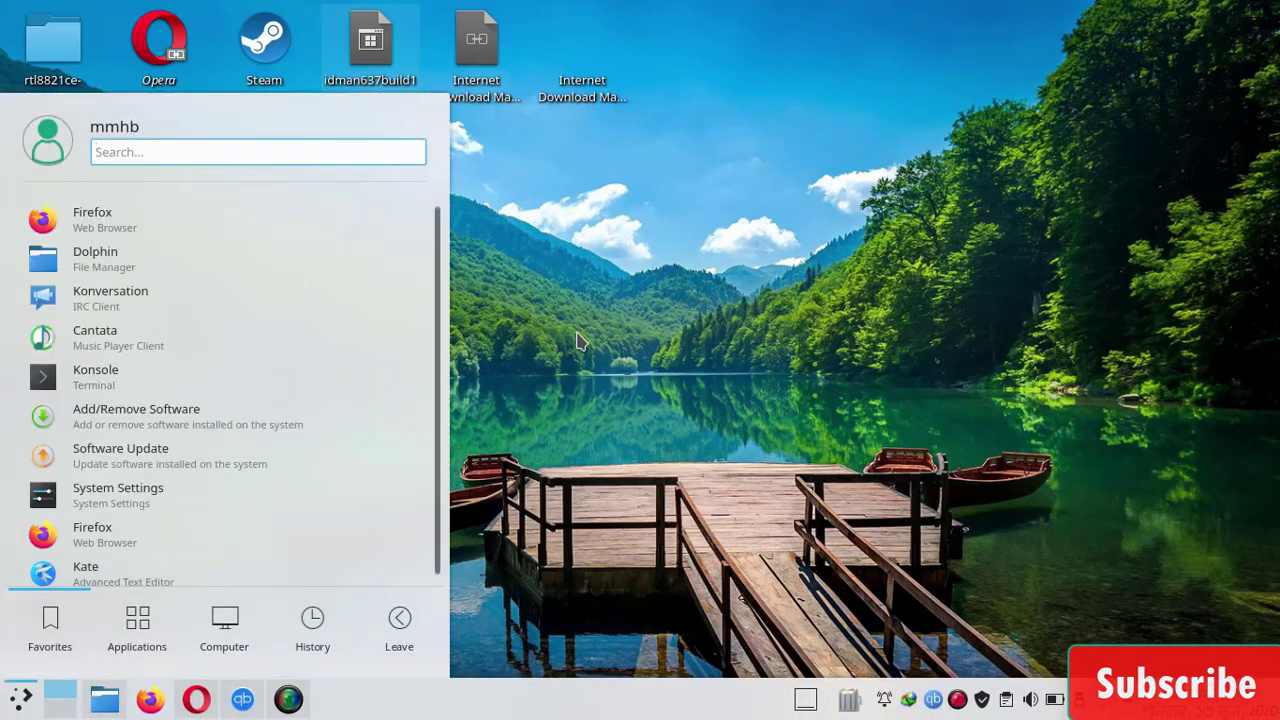
type("internet ")
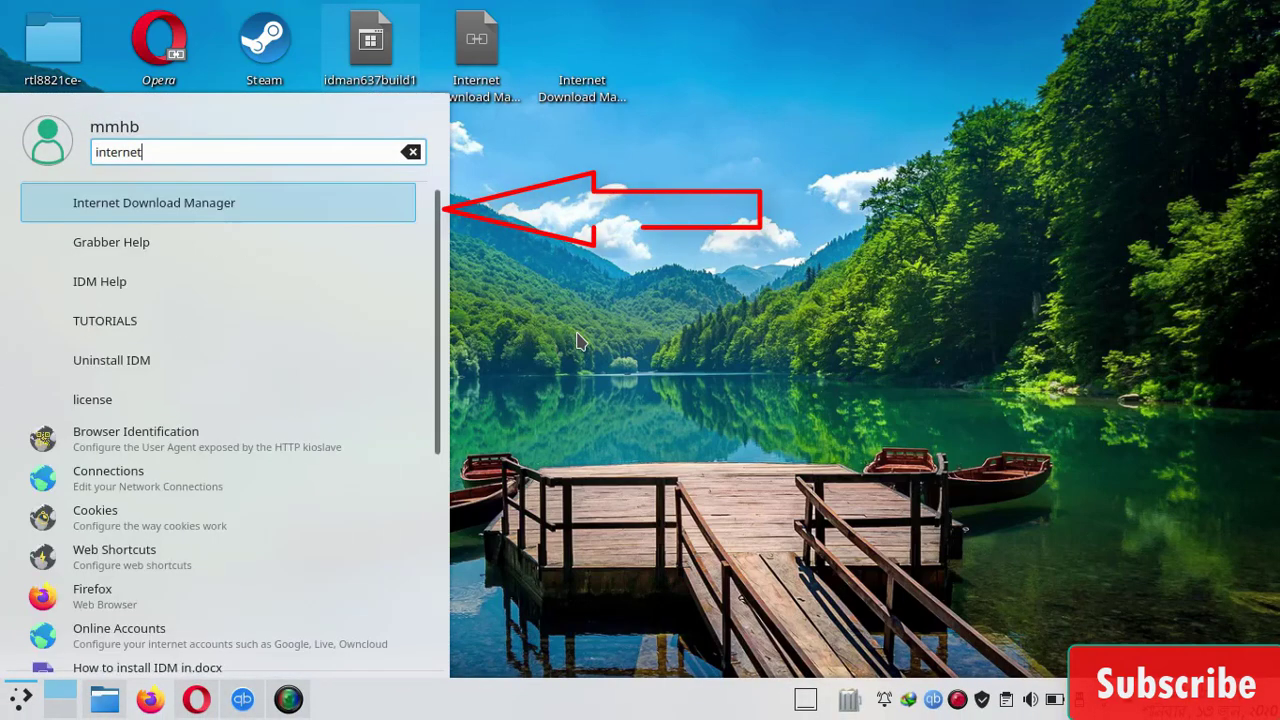
type("do")
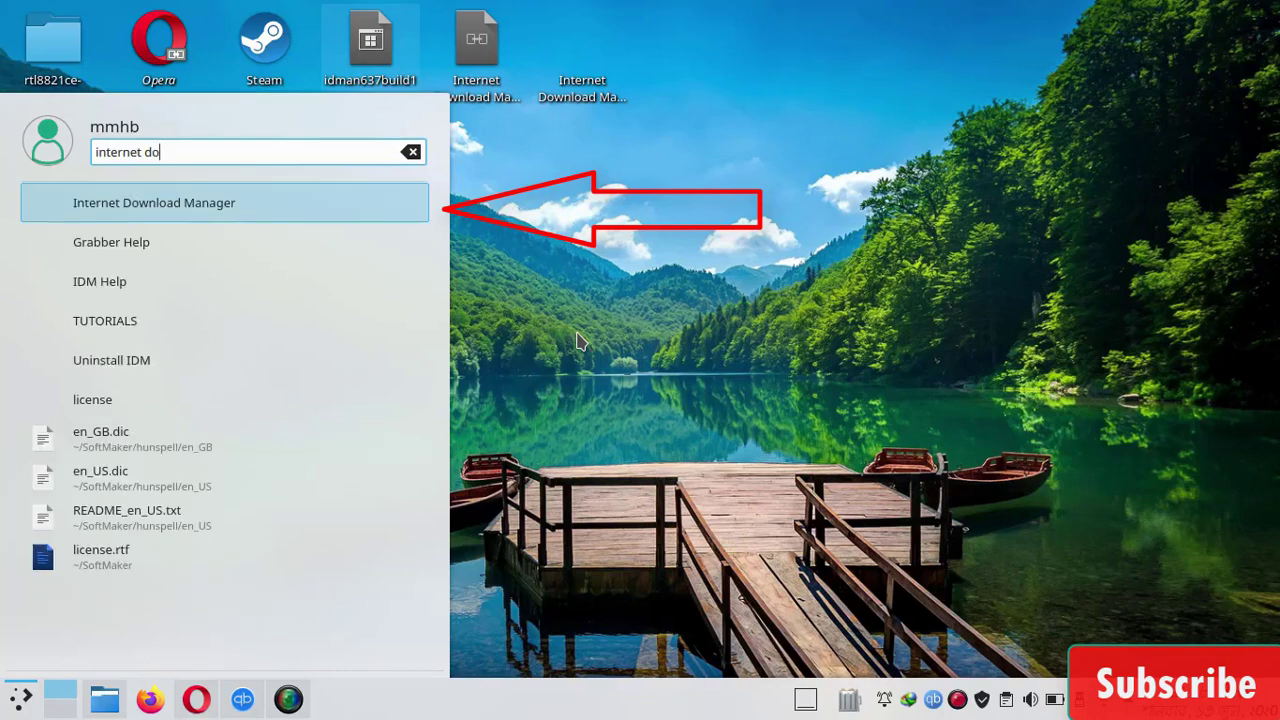
left_click(176, 210)
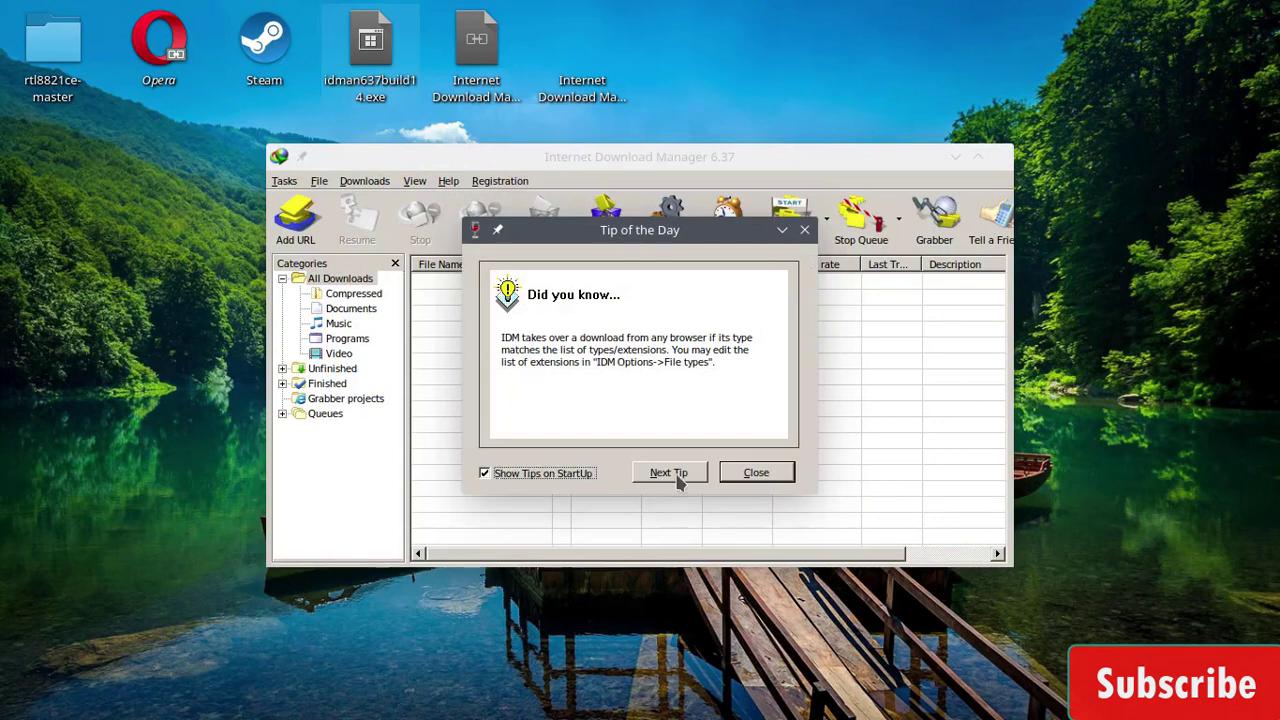
left_click(574, 477)
left_click(756, 472)
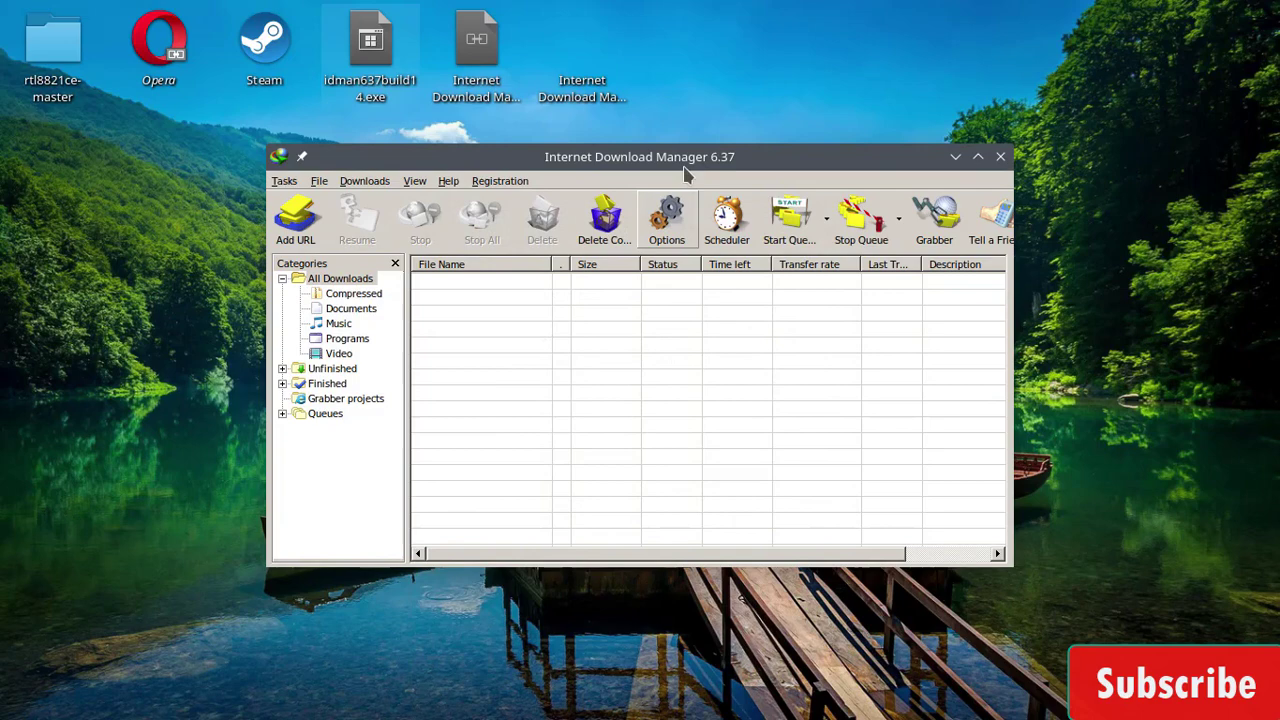
Step: Reposition the IDM window, maximizing it and then restoring it to a smaller size
left_click_drag(686, 174, 702, 178)
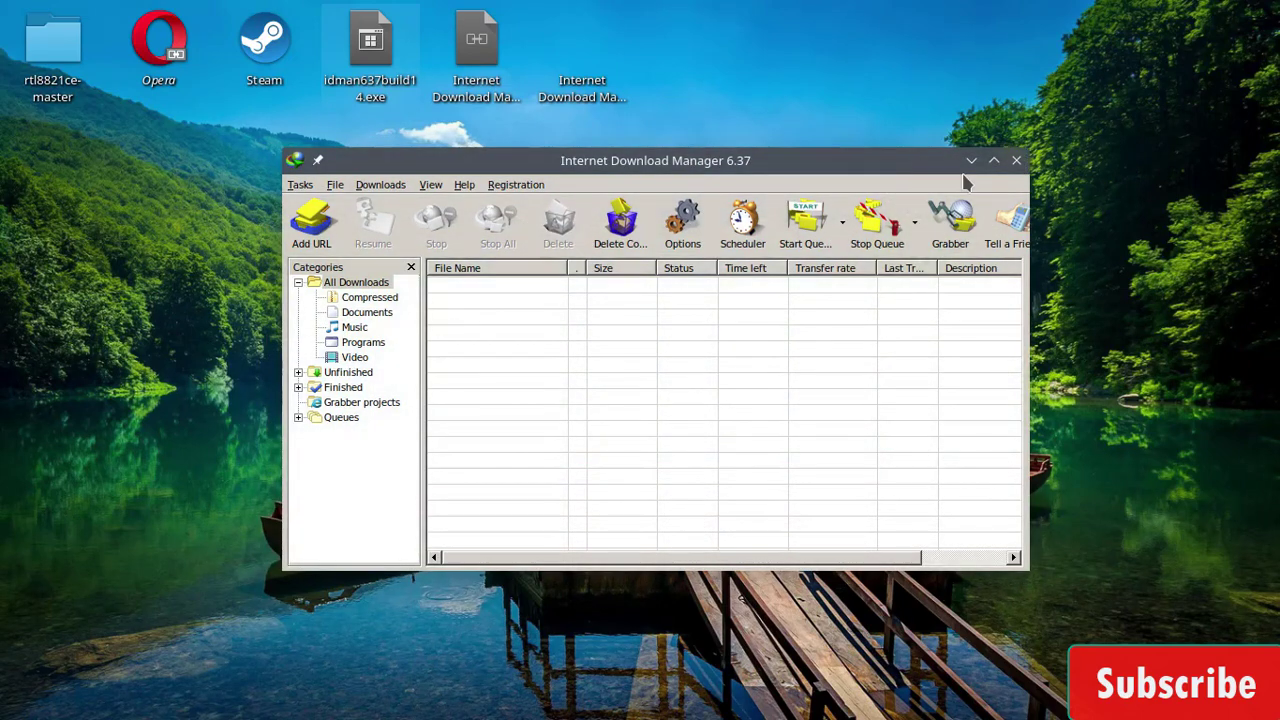
left_click(994, 161)
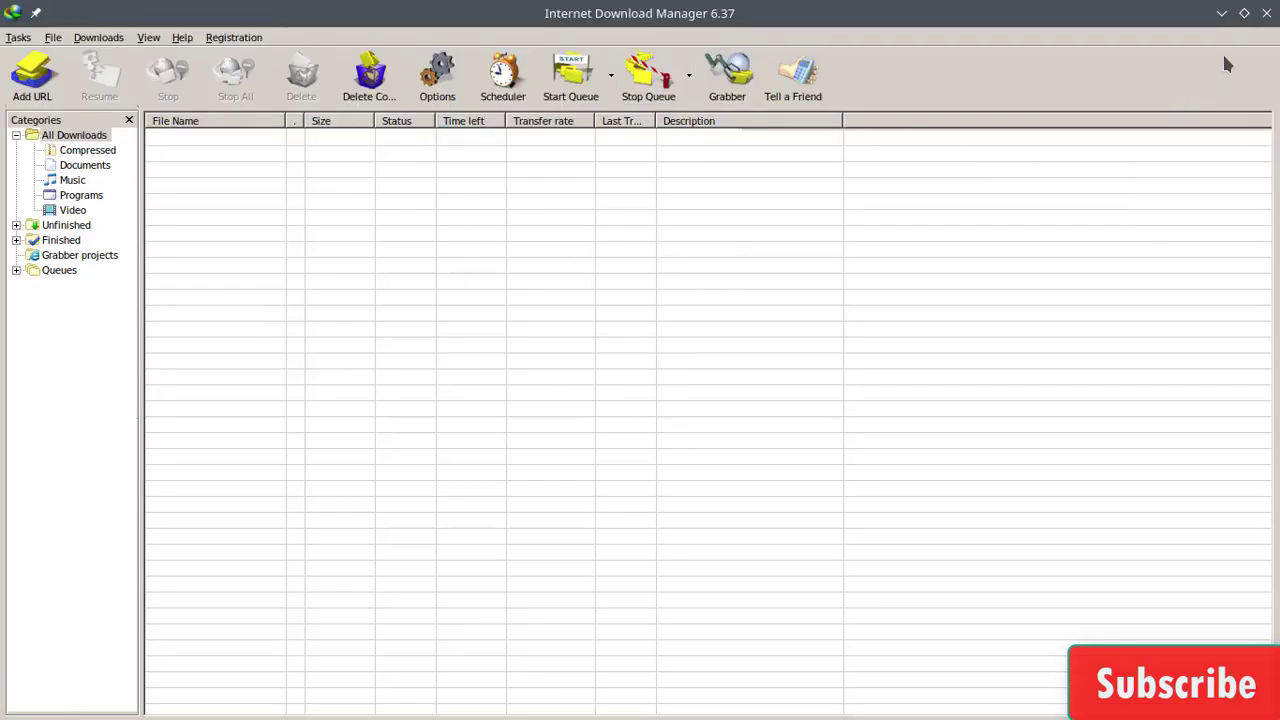
left_click(1244, 13)
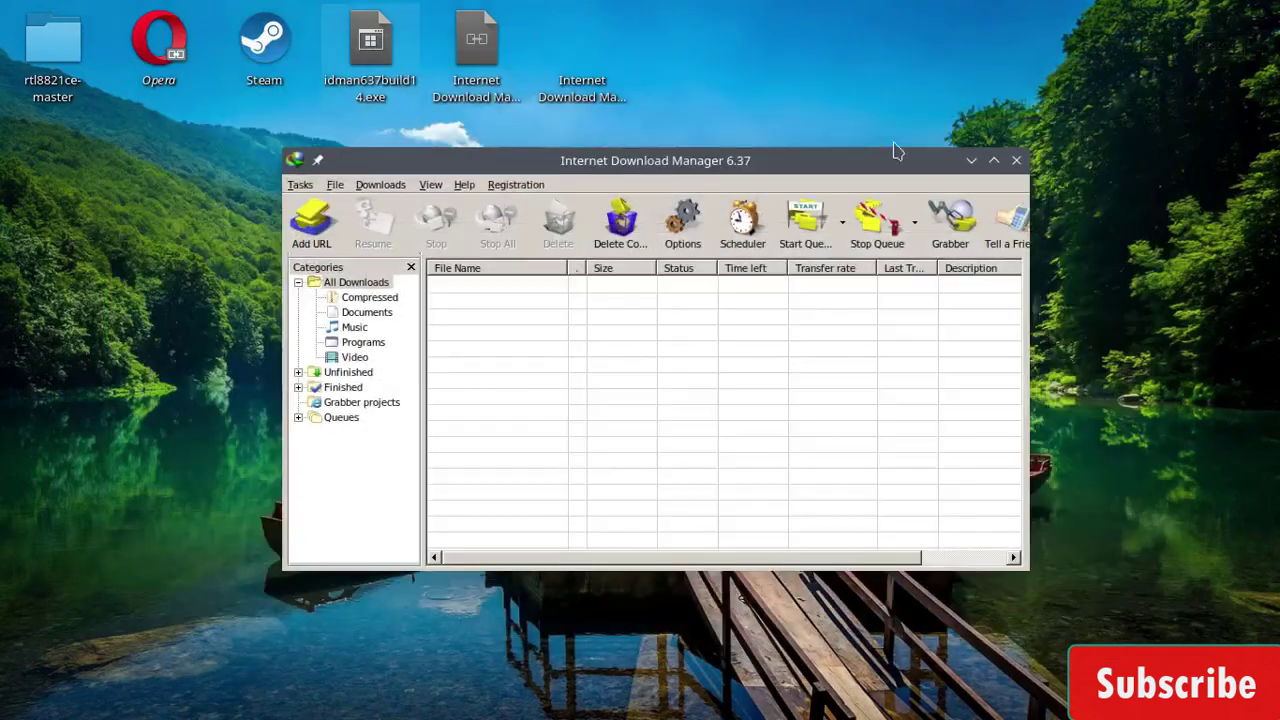
left_click_drag(851, 168, 840, 155)
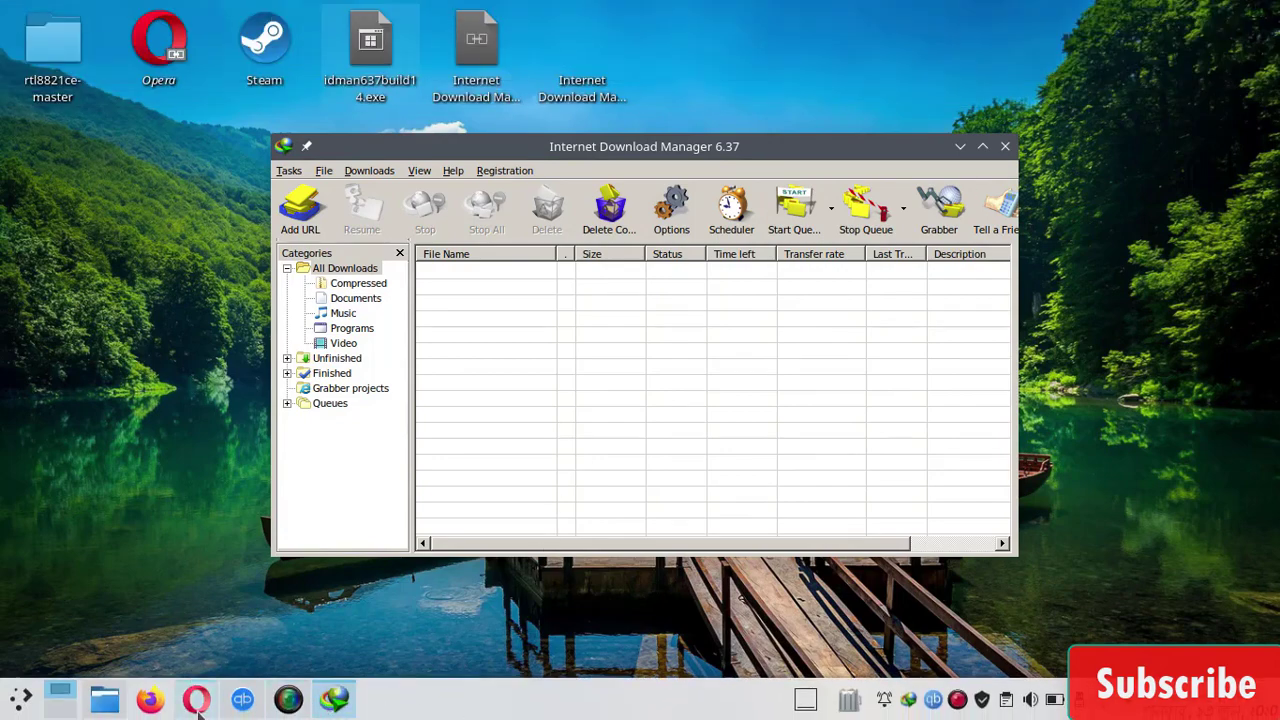
Step: Copy the paused idman637build14.exe download address from Opera's full downloads page
left_click(197, 699)
left_click(639, 48)
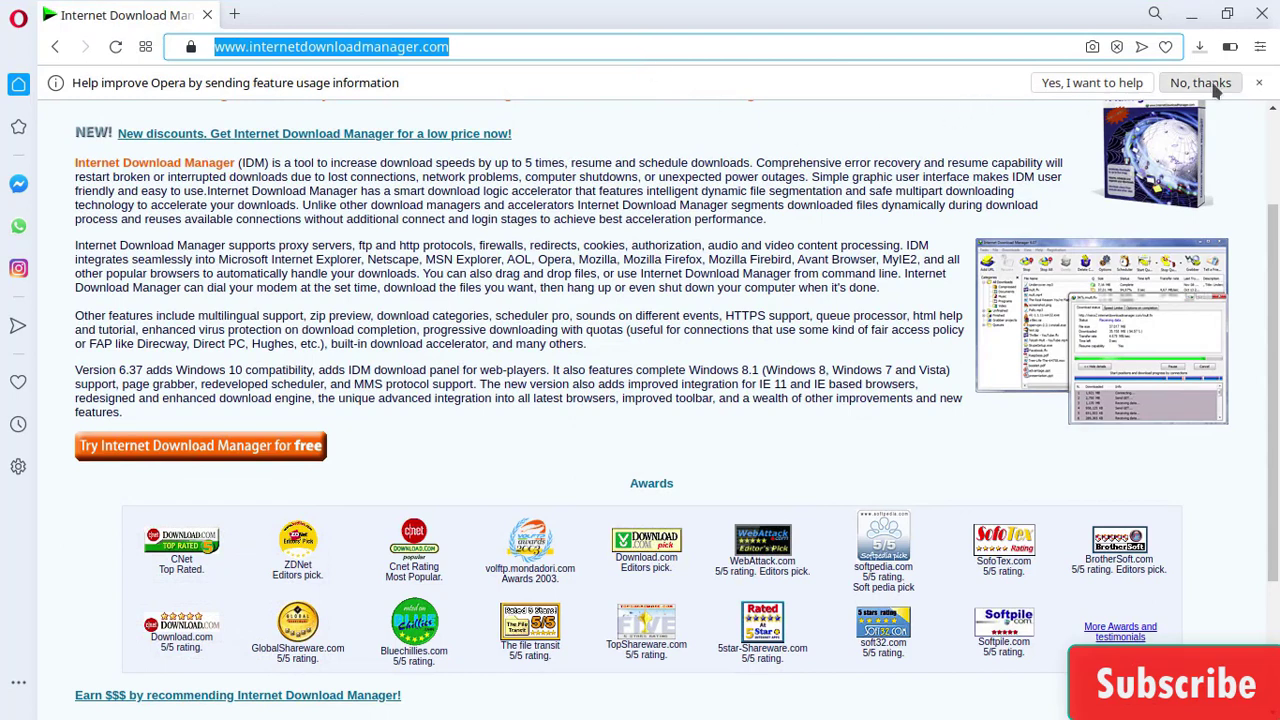
left_click(1200, 54)
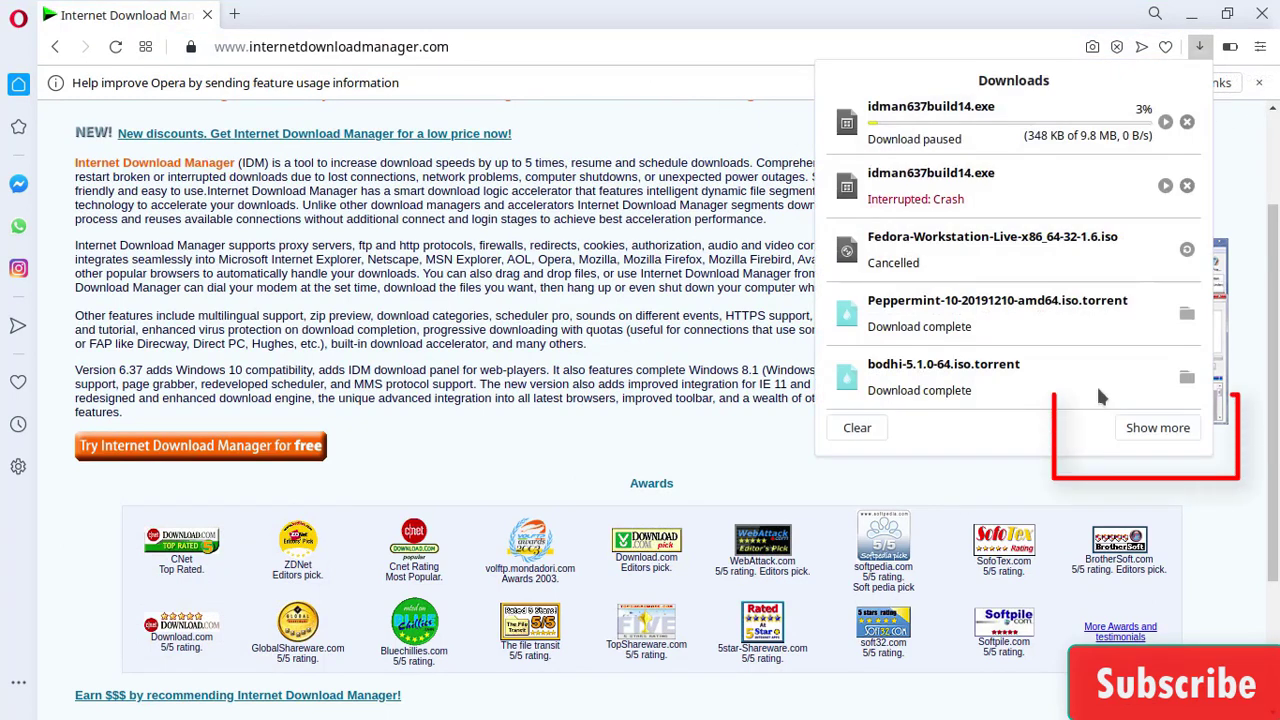
left_click(1158, 430)
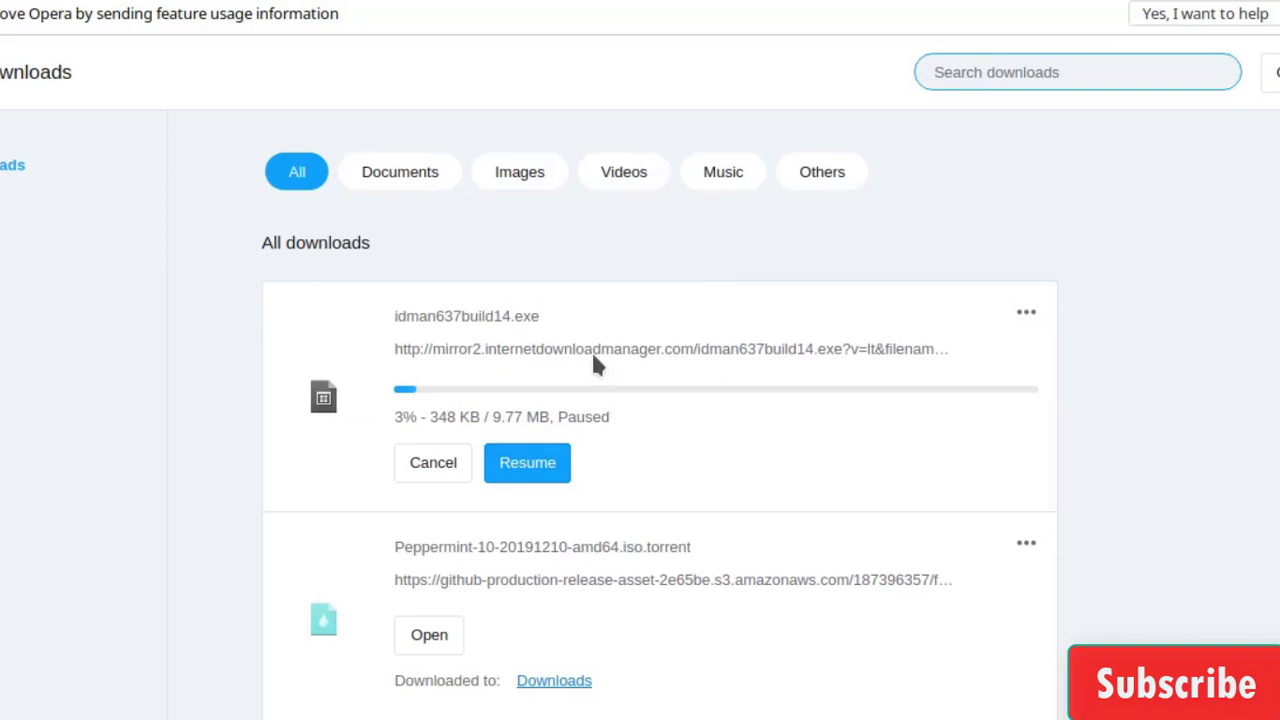
right_click(593, 354)
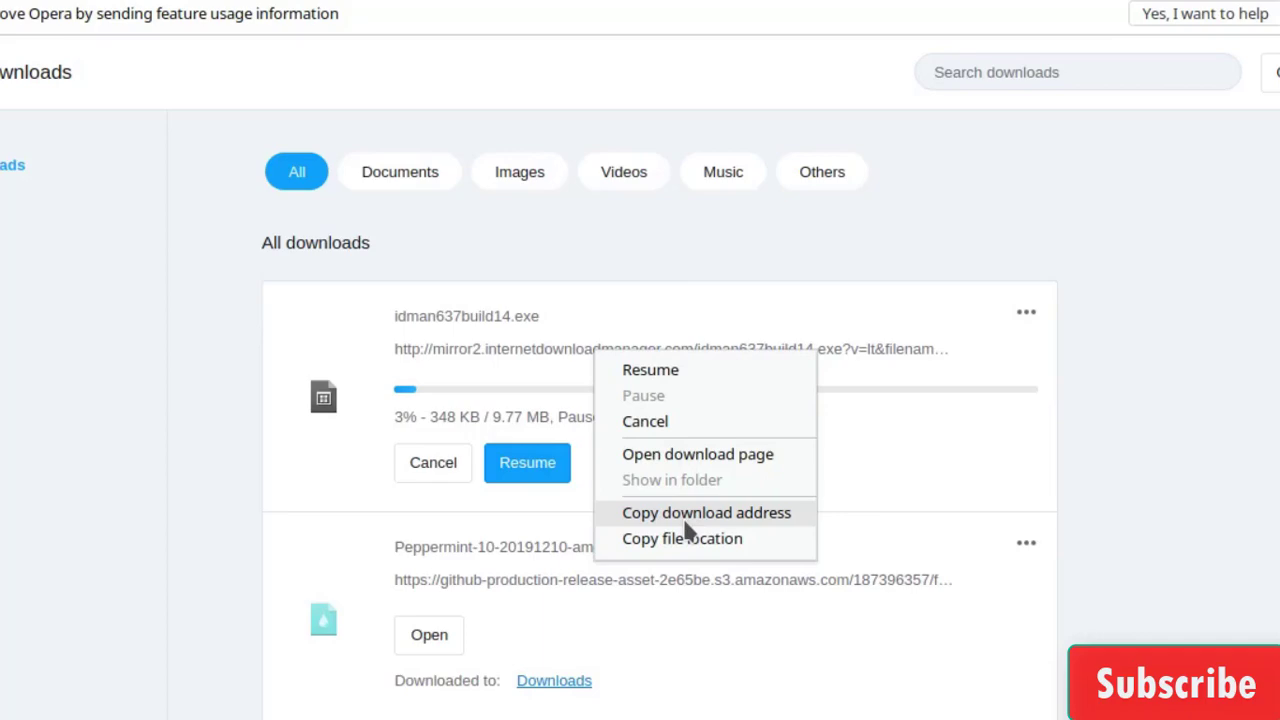
left_click(687, 515)
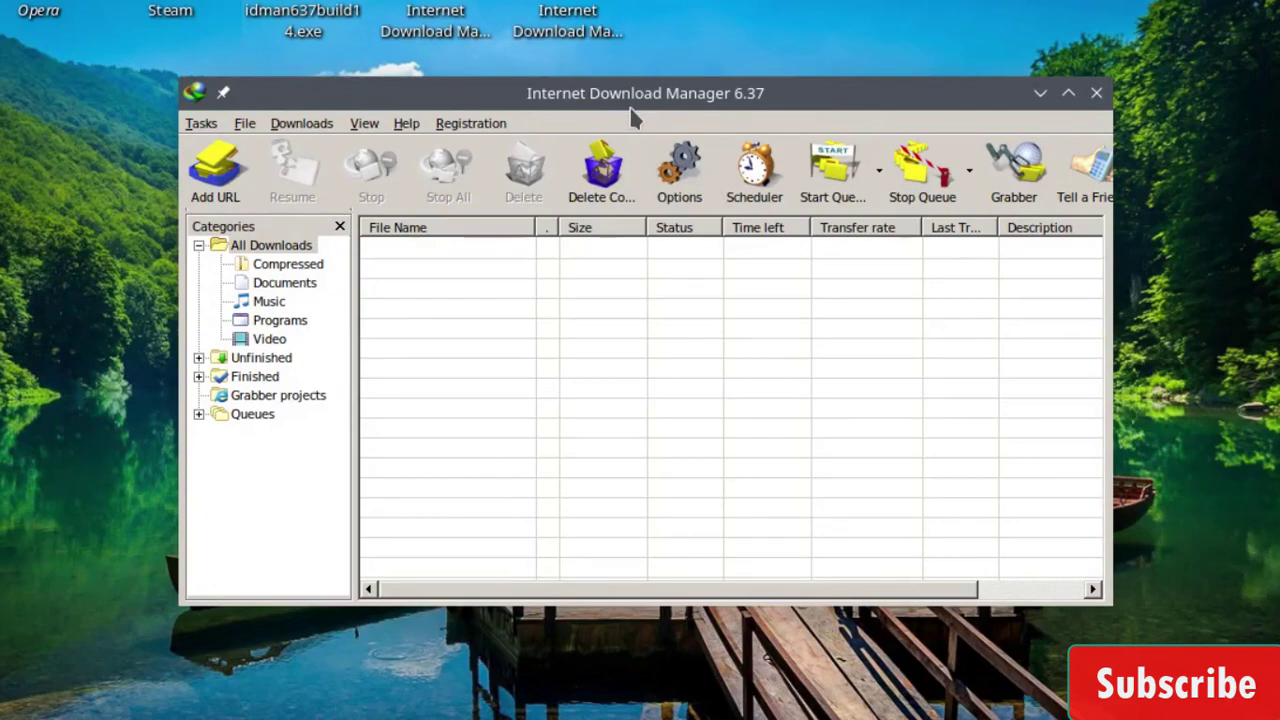
Step: Paste the copied idman637build14.exe address into IDM's Add URL dialog and start the download
left_click_drag(627, 93, 634, 96)
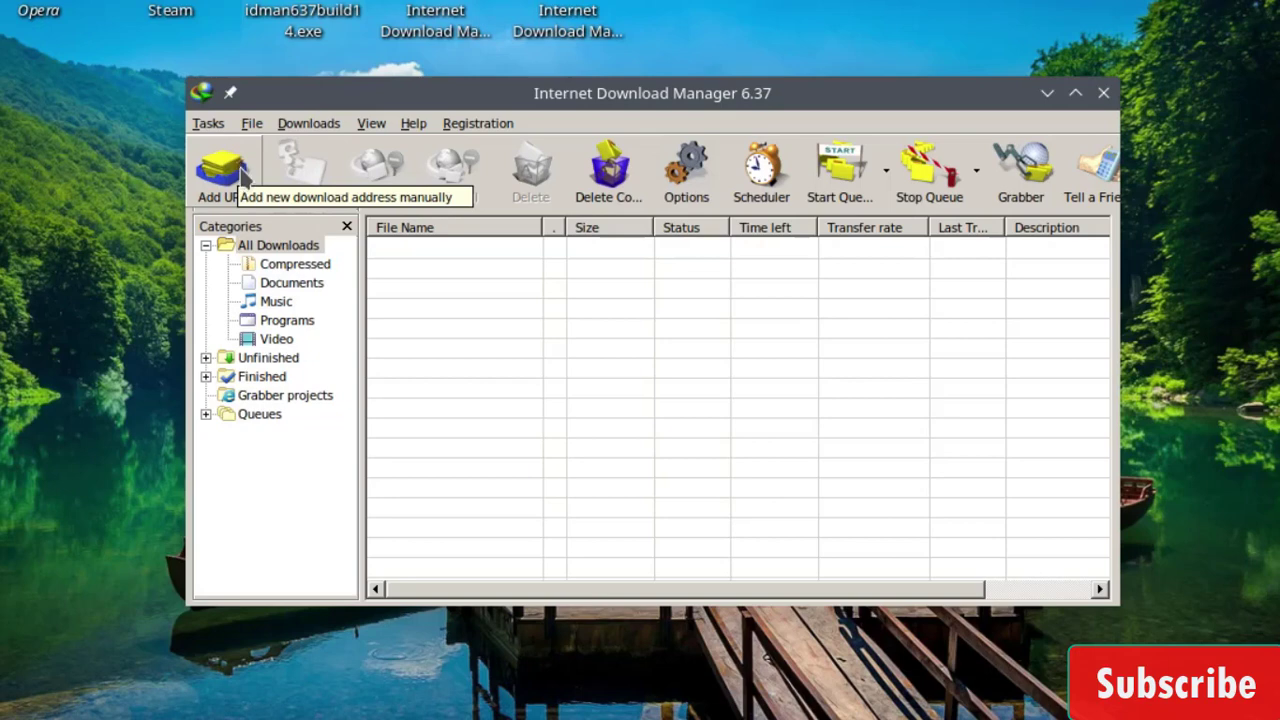
left_click(241, 172)
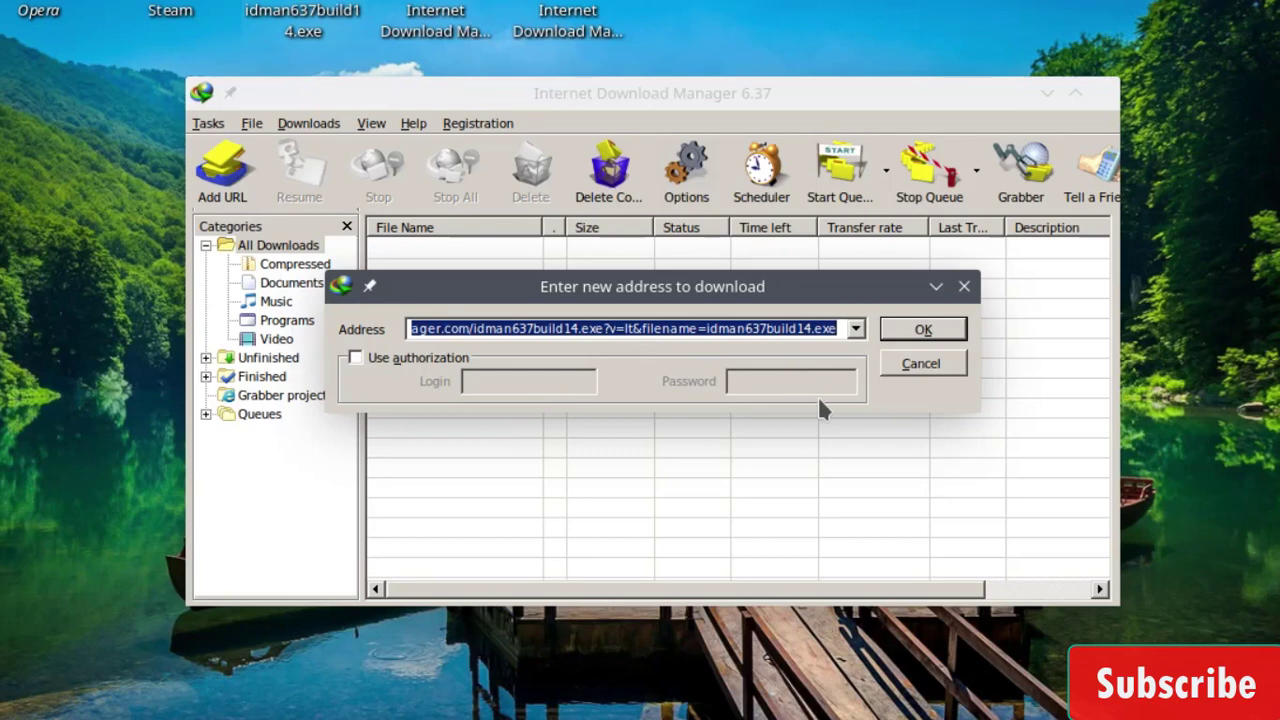
key("BackSpace")
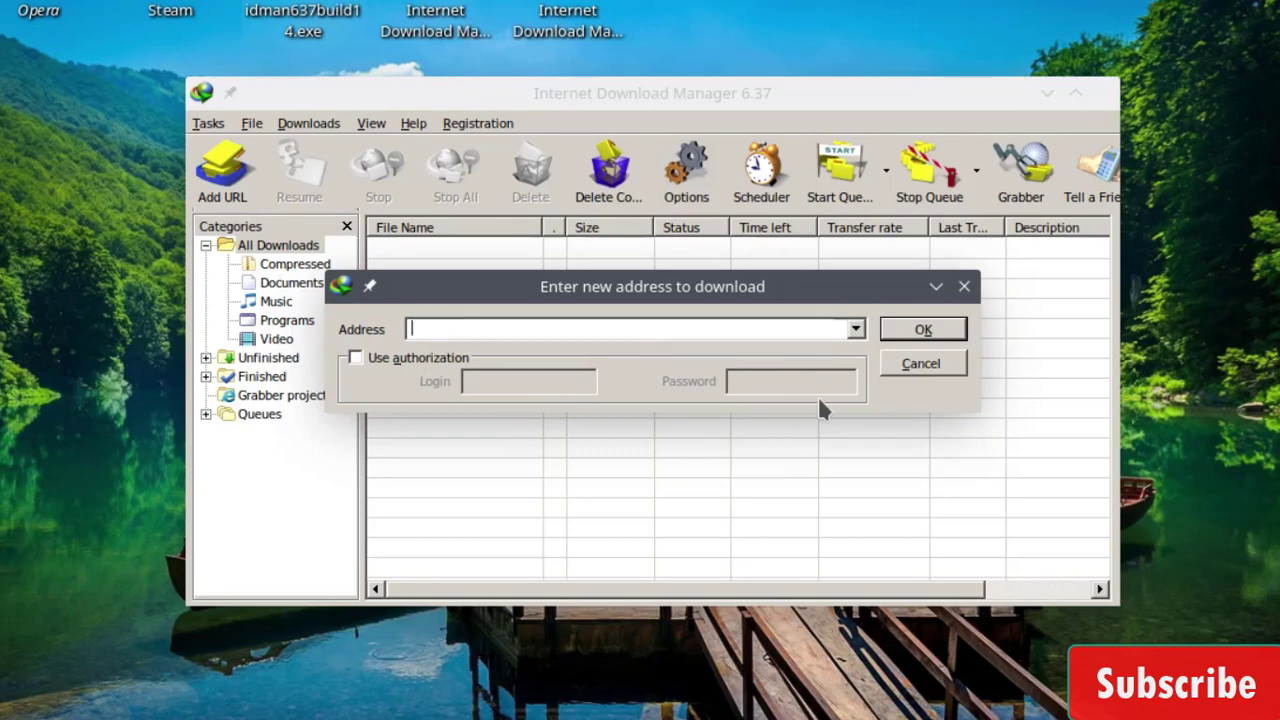
key("ctrl+v")
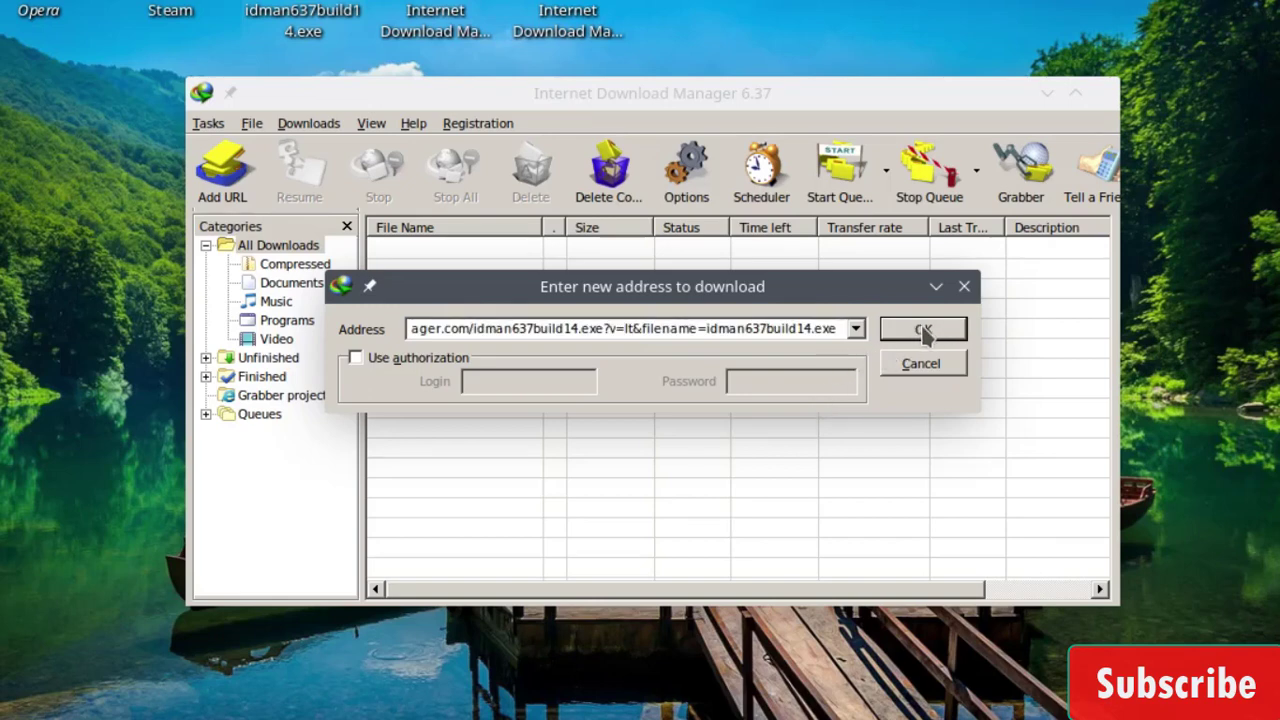
left_click(929, 331)
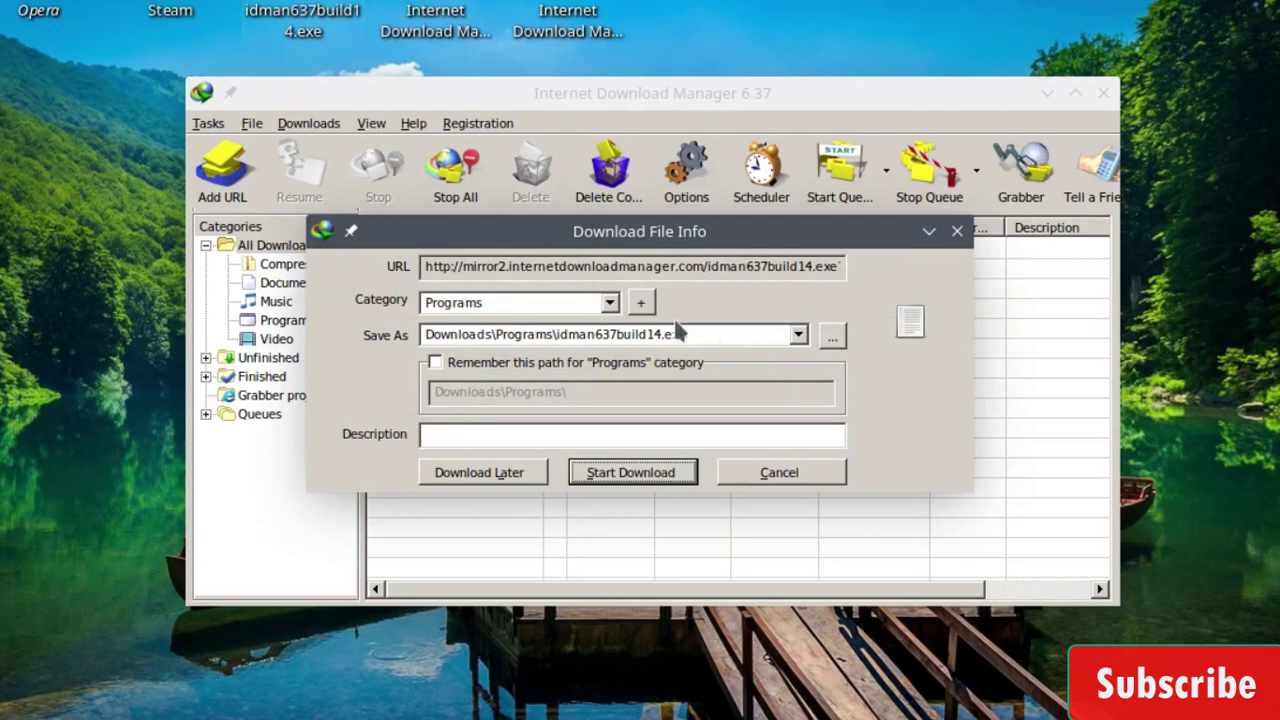
left_click(629, 484)
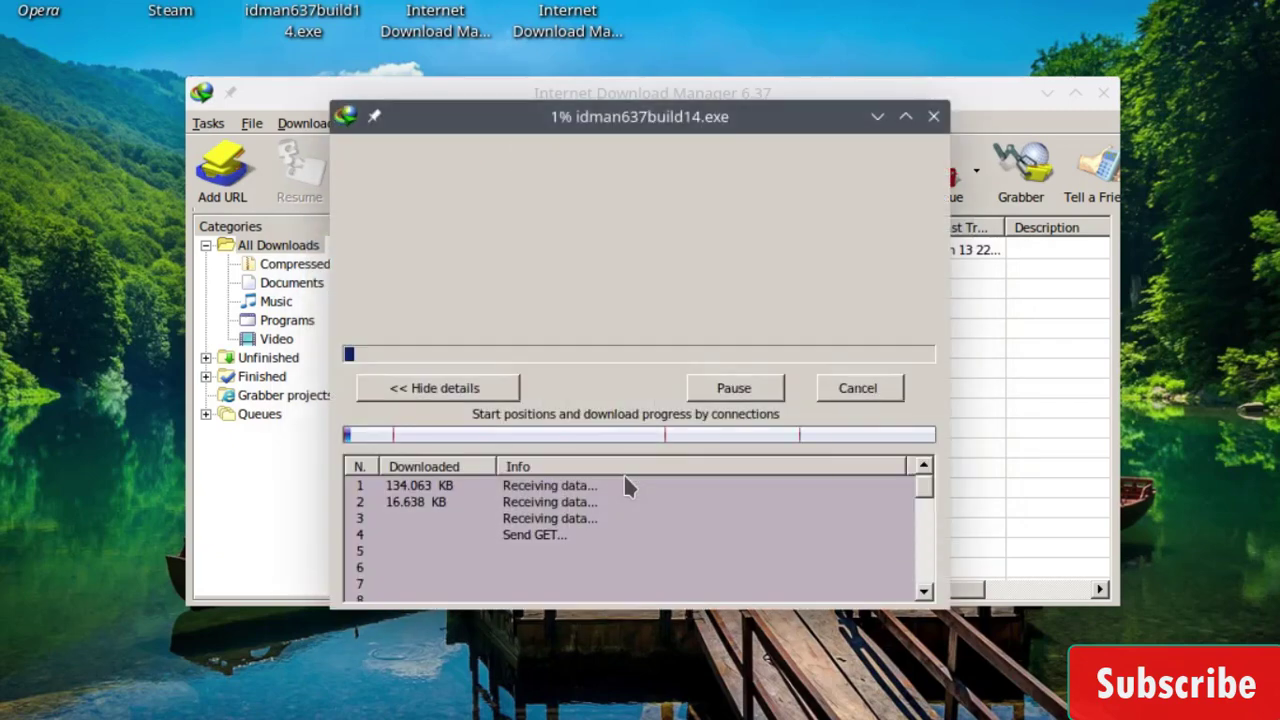